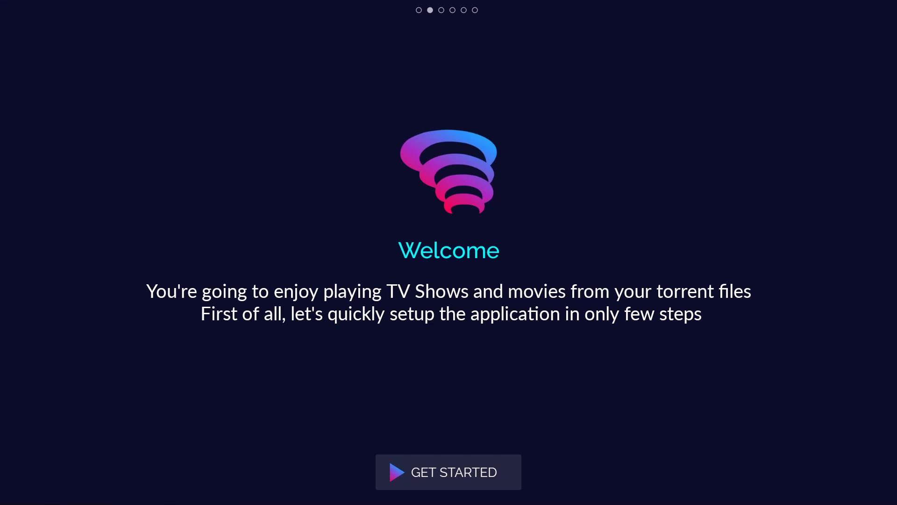
Start the first-run setup and open the Torrents folder in the directory browser
key("Return")
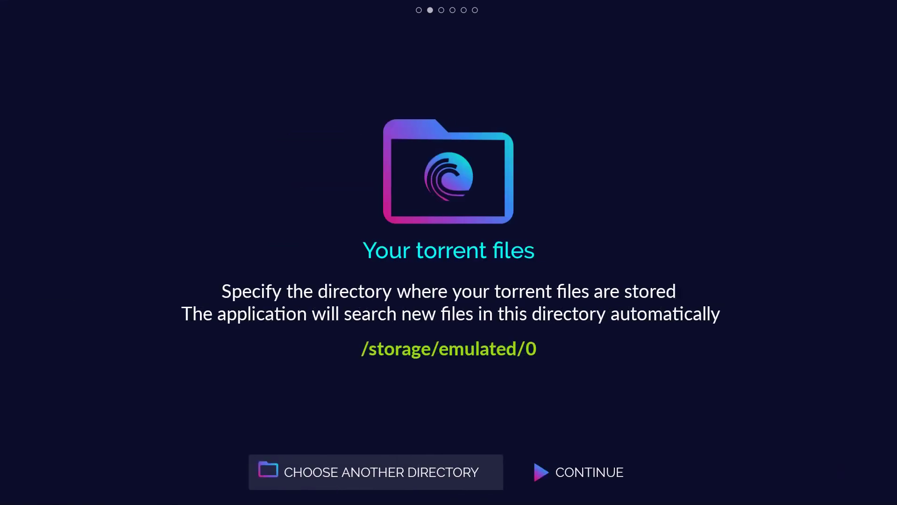
key("Return")
key("Down")
key("Down")
key("Down")
key("Down")
key("Down")
key("Down")
key("Down")
key("Down")
key("Down")
key("Down")
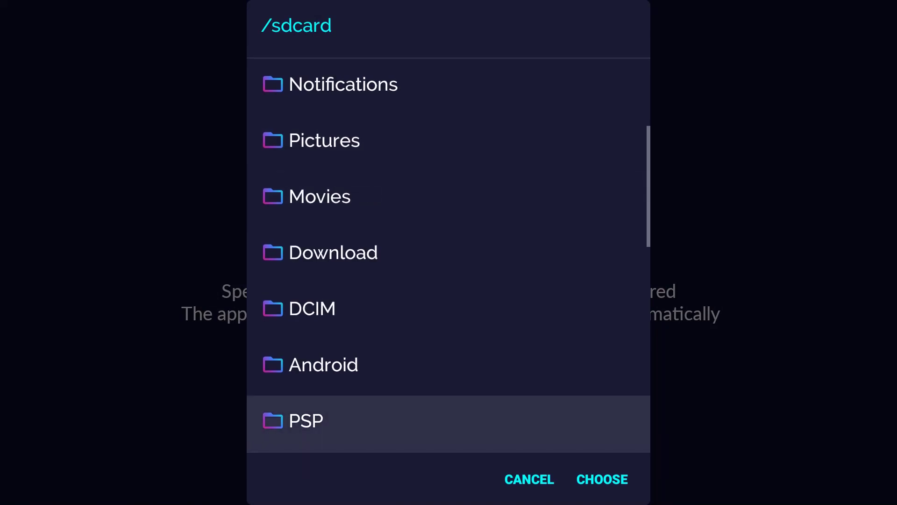
key("Down")
key("Down")
key("Down")
key("Down")
key("Down")
key("Down")
key("Down")
key("Down")
key("Down")
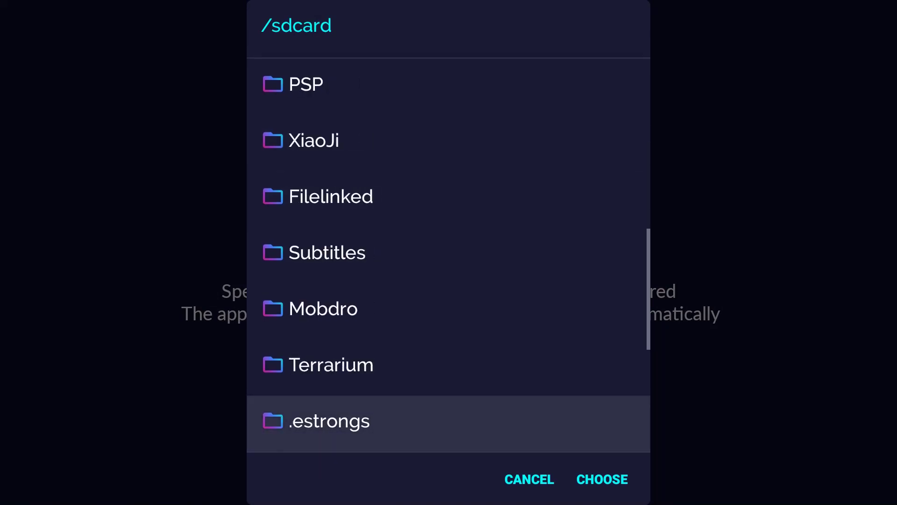
key("Down")
key("Down")
key("Down")
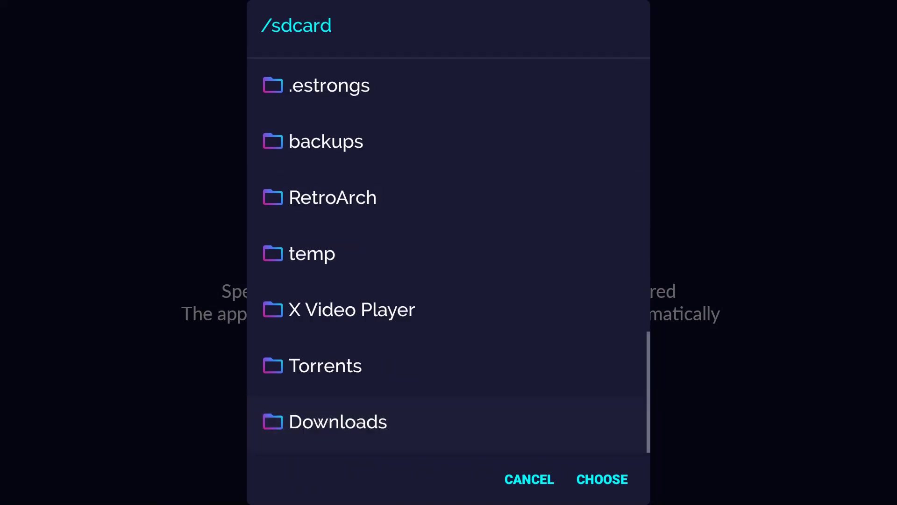
key("Up")
key("Return")
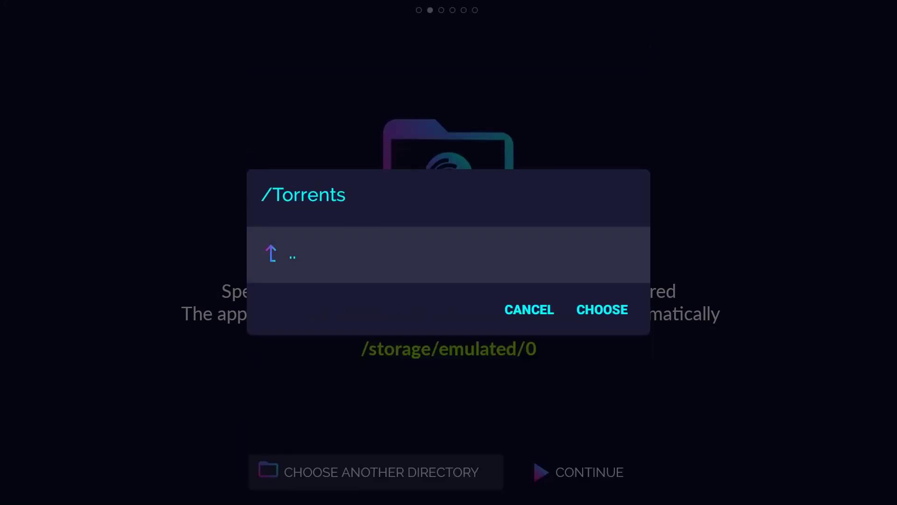
Choose /storage/emulated/0/Torrents as the torrent files directory and continue
key("Down")
key("Right")
key("Return")
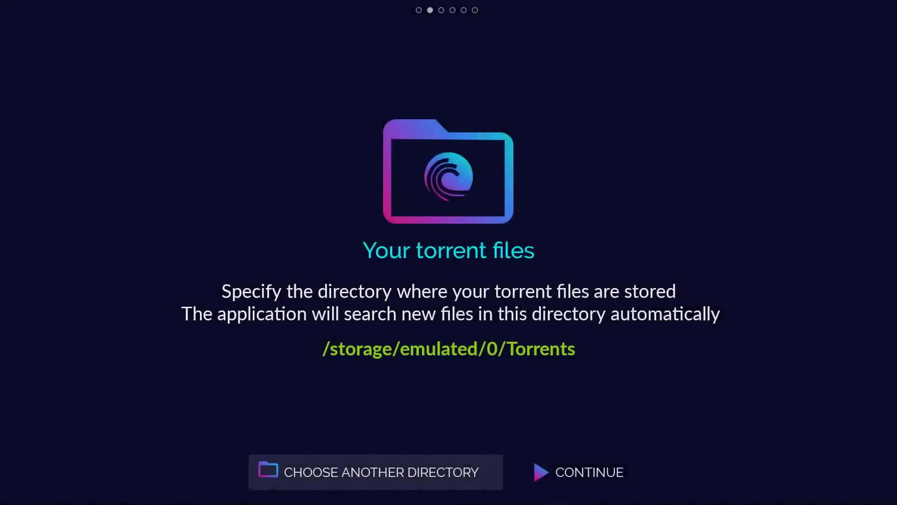
key("Right")
key("Return")
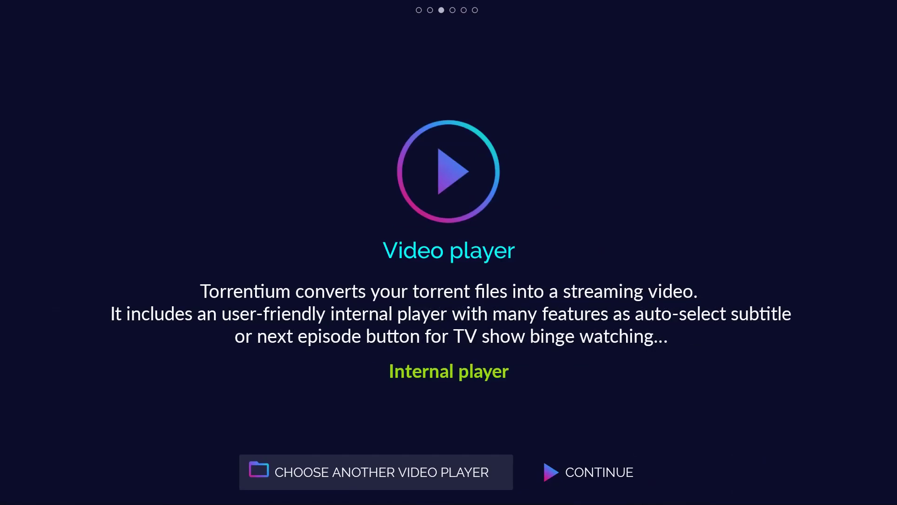
Reselect Internal player from the video player list and continue to the downloaded files step
key("Return")
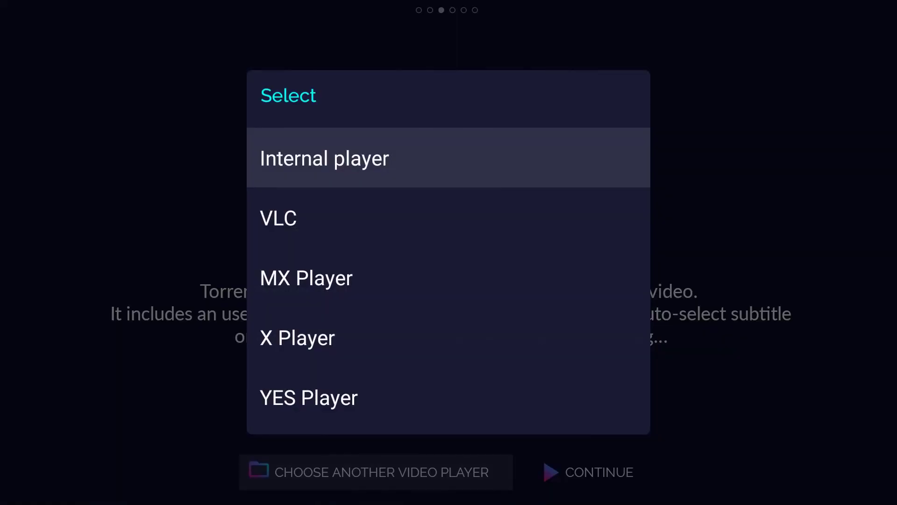
key("Down")
key("Down")
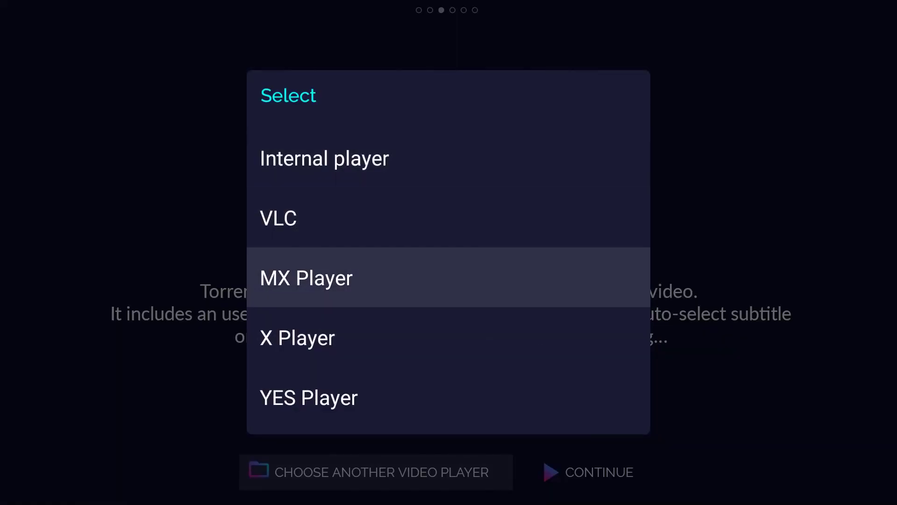
key("Up")
key("Up")
key("Return")
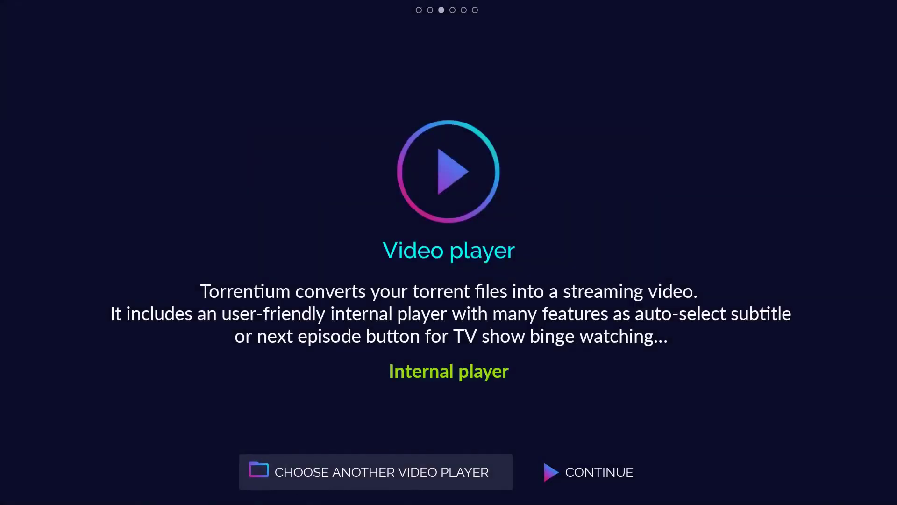
key("Right")
key("Left")
key("Right")
key("Return")
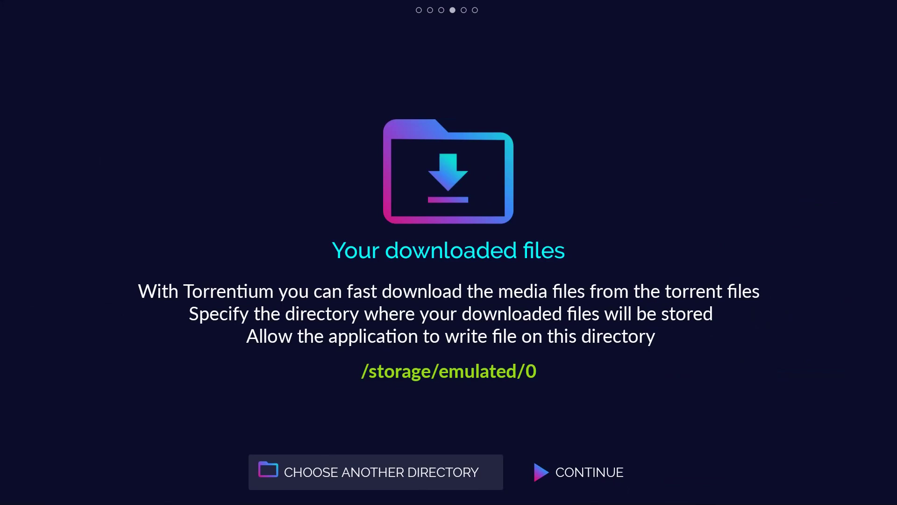
Pick SDCARD Movies (/storage/emulated/0/Movies) as the default download location and continue
key("Right")
key("Left")
key("Return")
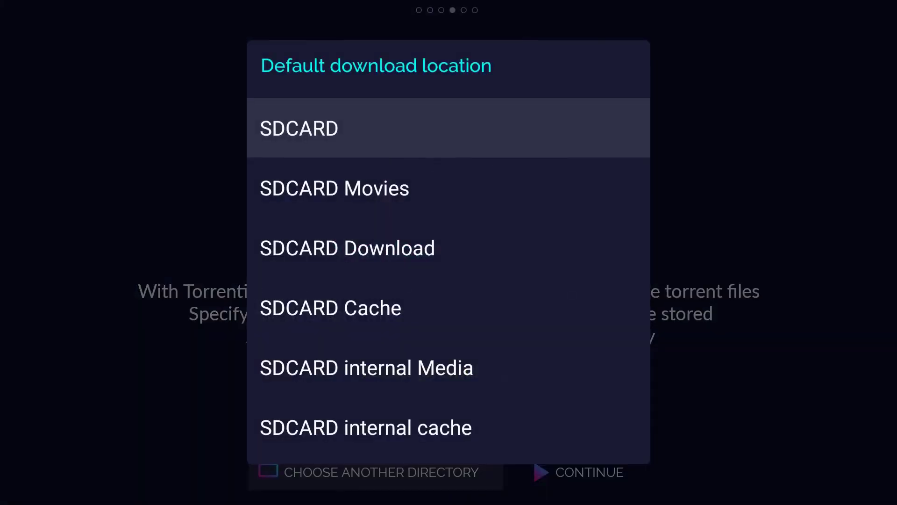
key("Down")
key("Down")
key("Up")
key("Return")
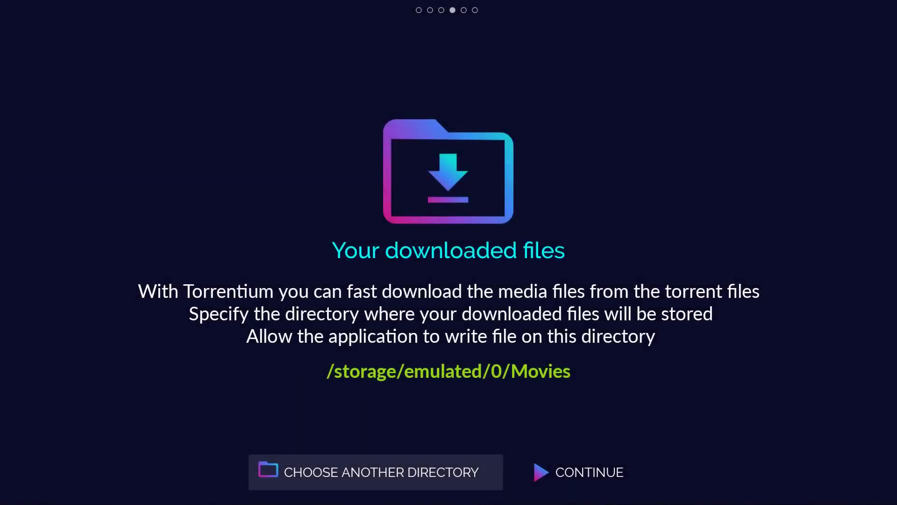
key("Right")
key("Return")
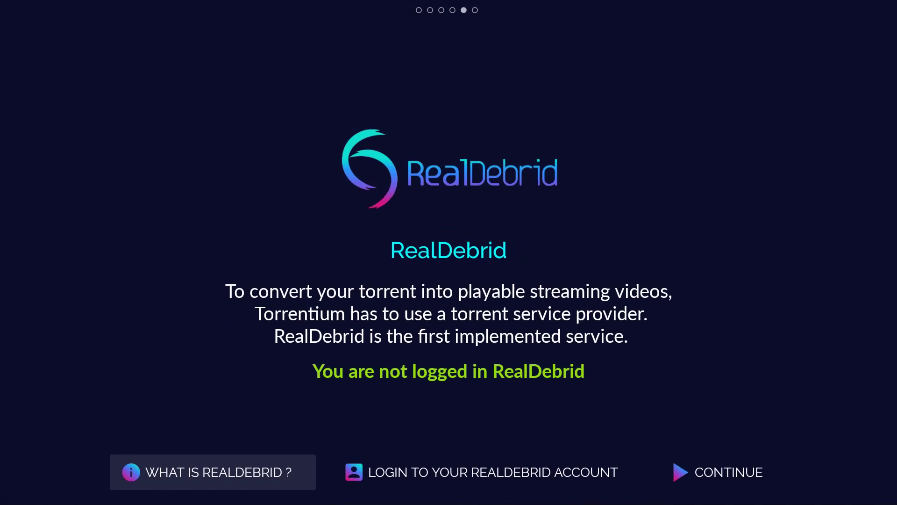
Log in to RealDebrid with the device code, confirm it, and continue to the Completed page
key("Right")
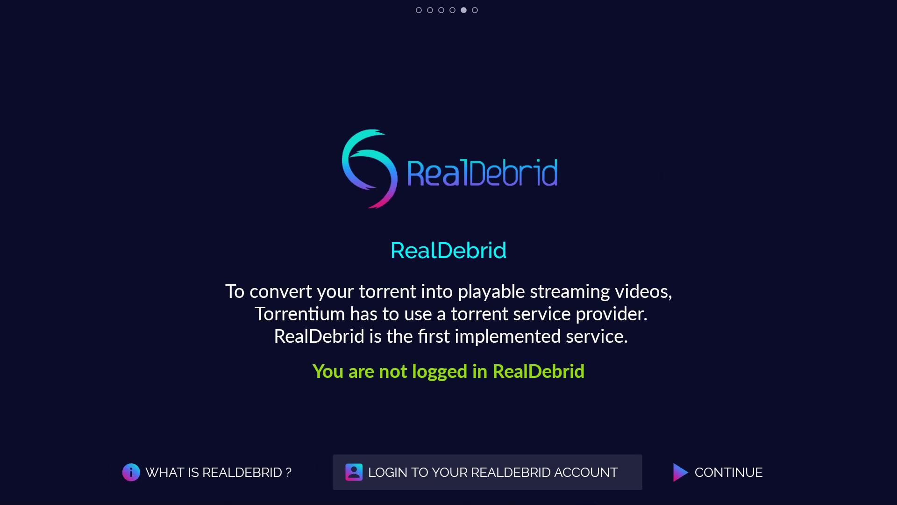
key("Return")
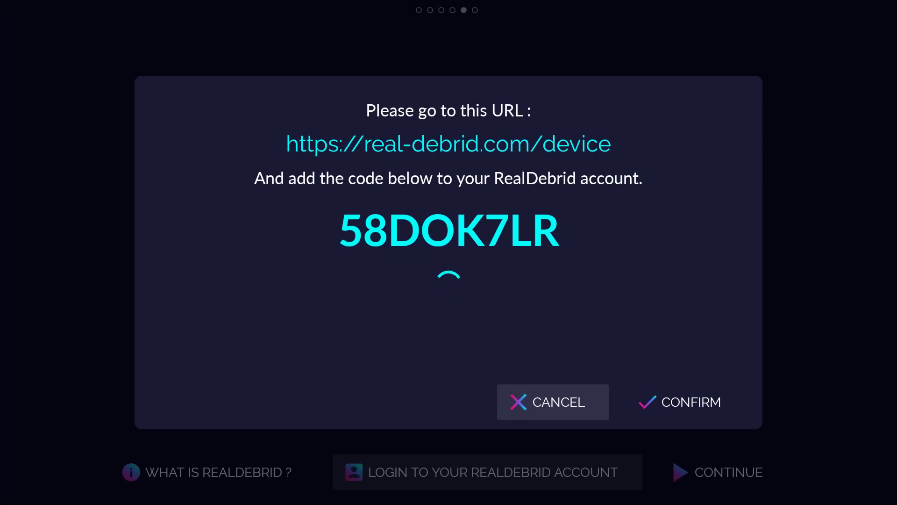
key("Right")
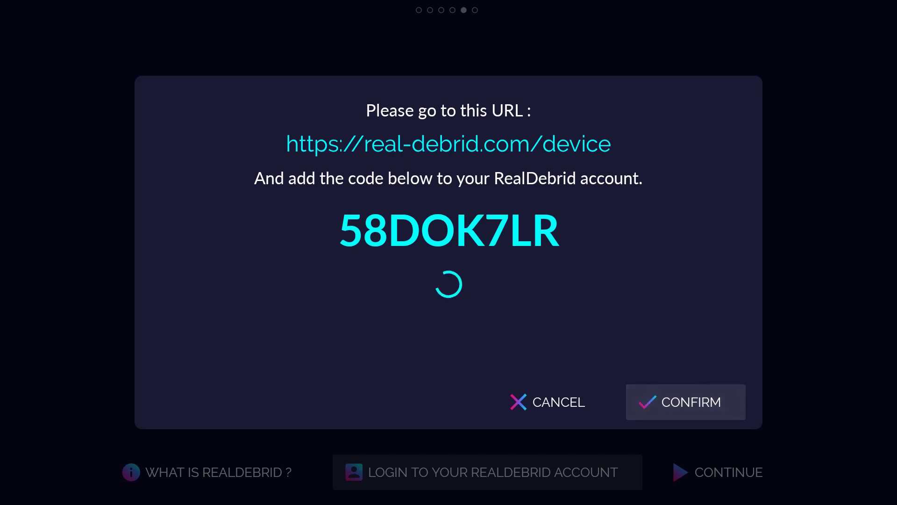
key("Return")
key("Right")
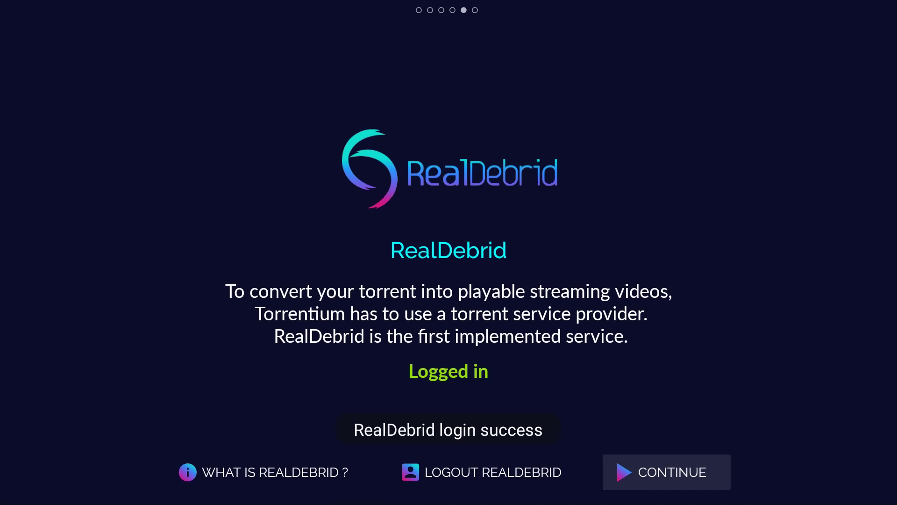
key("Return")
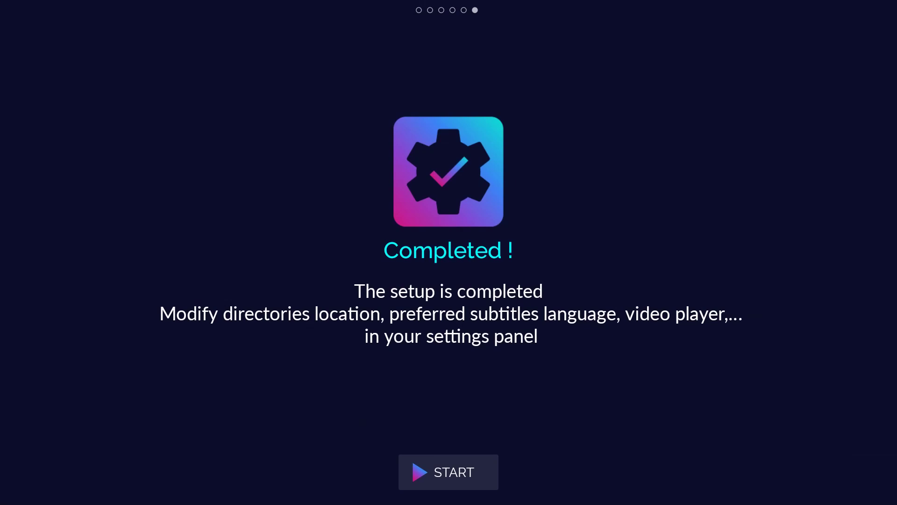
Finish setup with START and step through three library tutorial tips to the Trending card
key("Return")
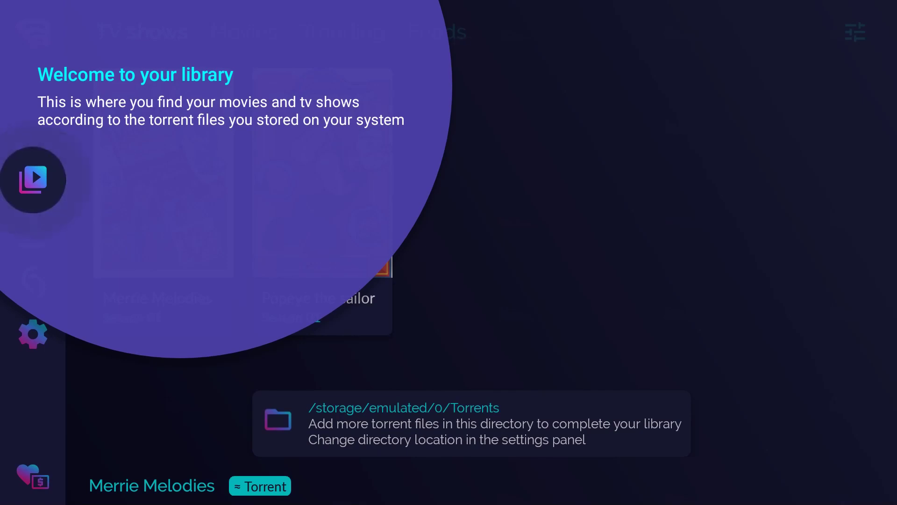
key("Return")
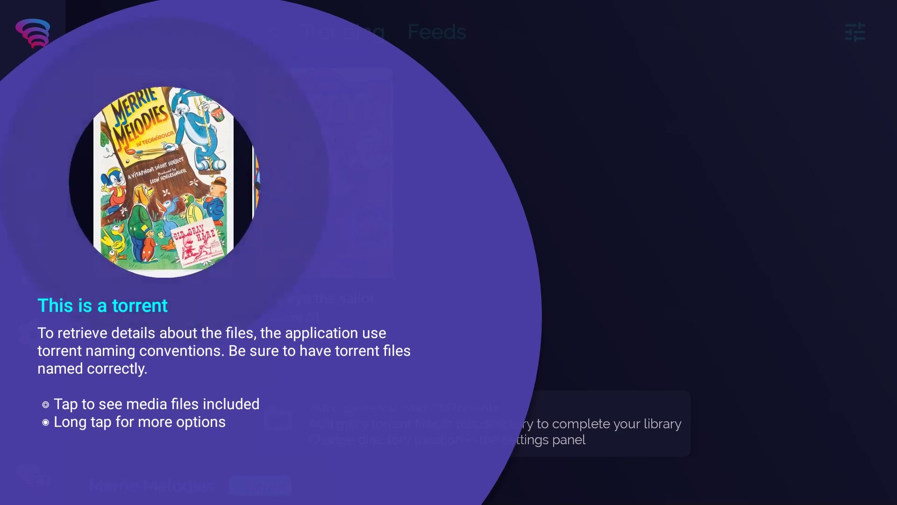
key("Return")
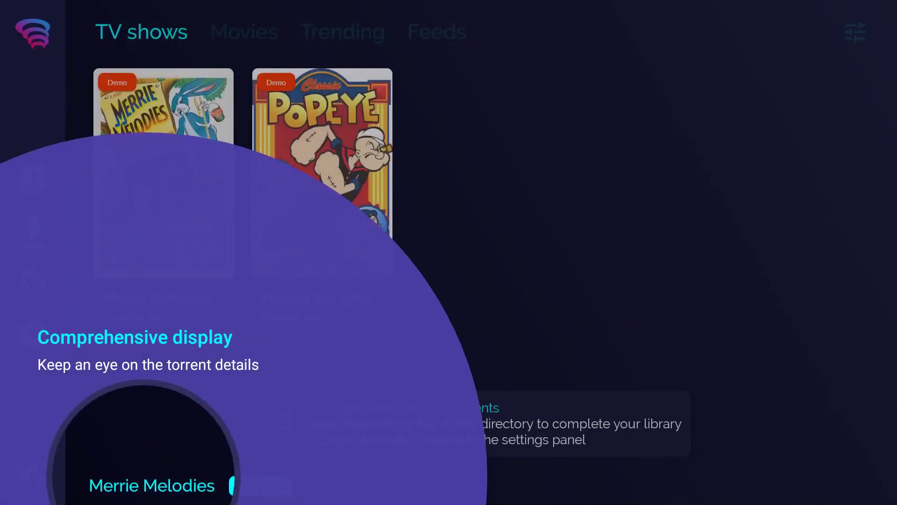
key("Return")
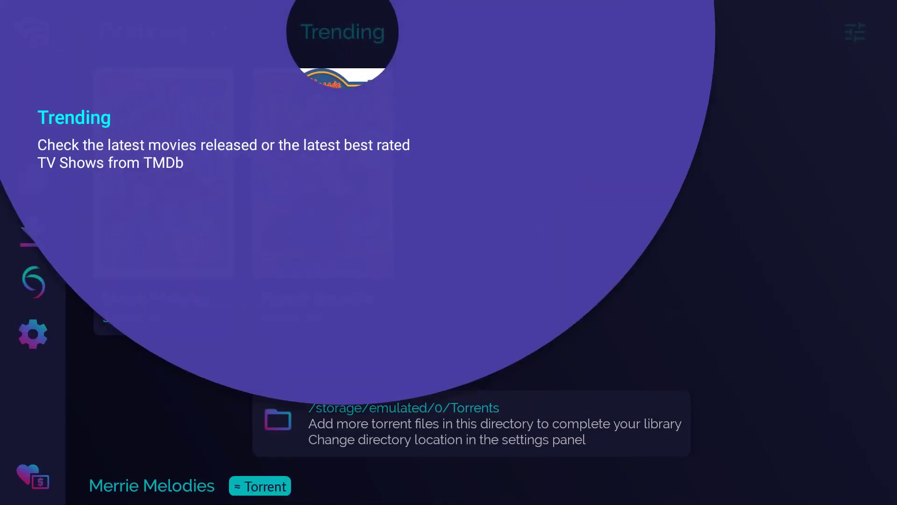
Advance through the Feeds, Filtering, Download, Realdebrid and Settings tips, then focus Popeye the sailor
key("Return")
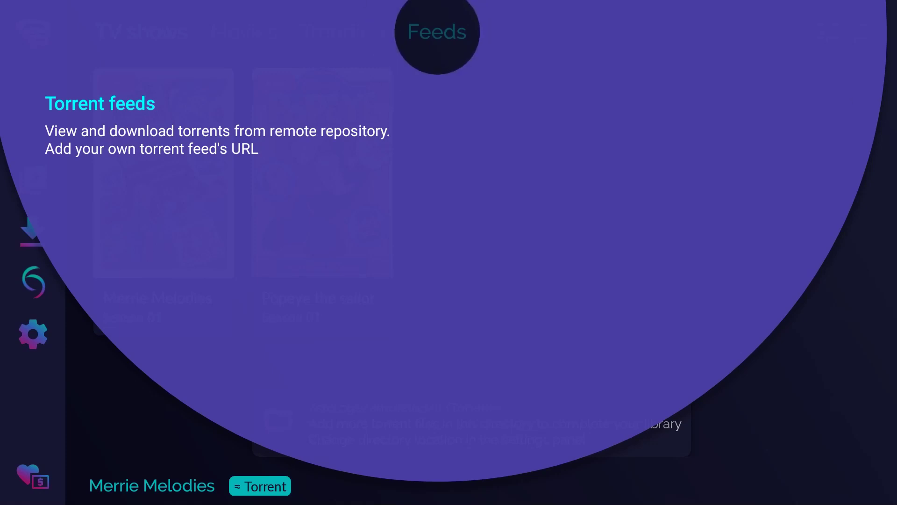
key("Return")
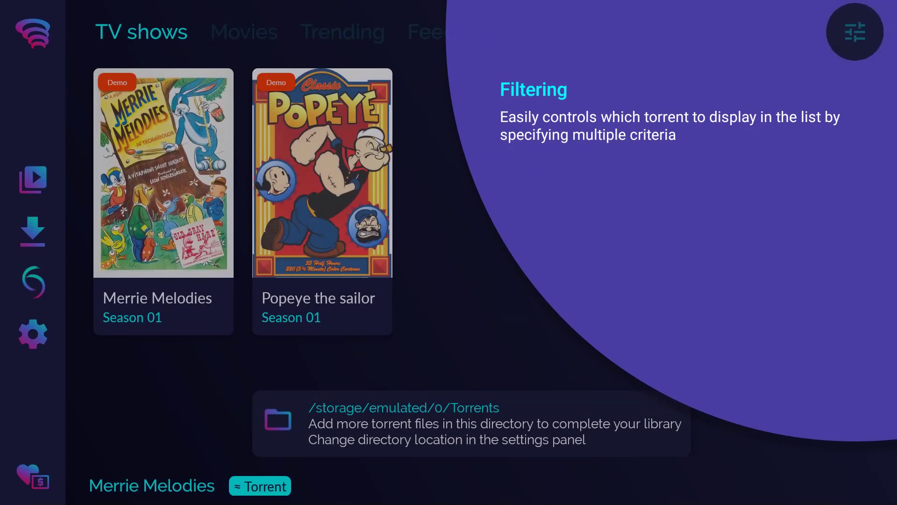
key("Return")
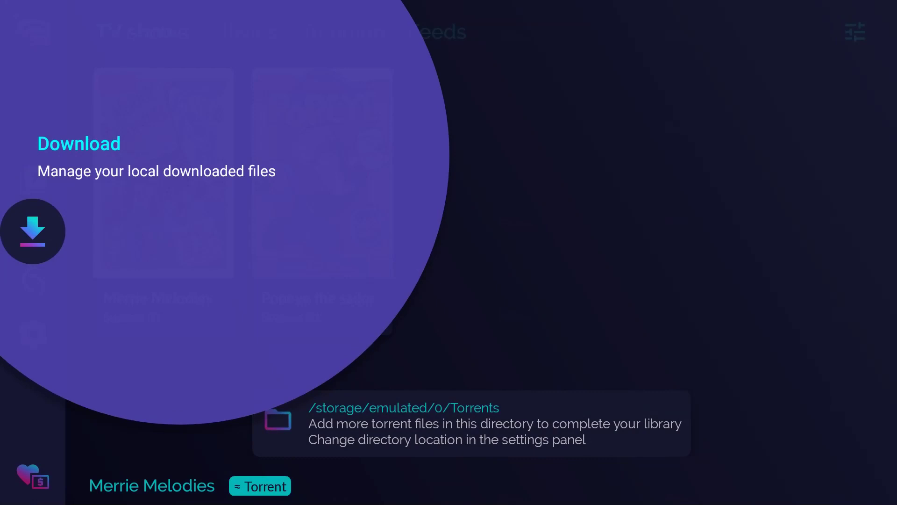
key("Return")
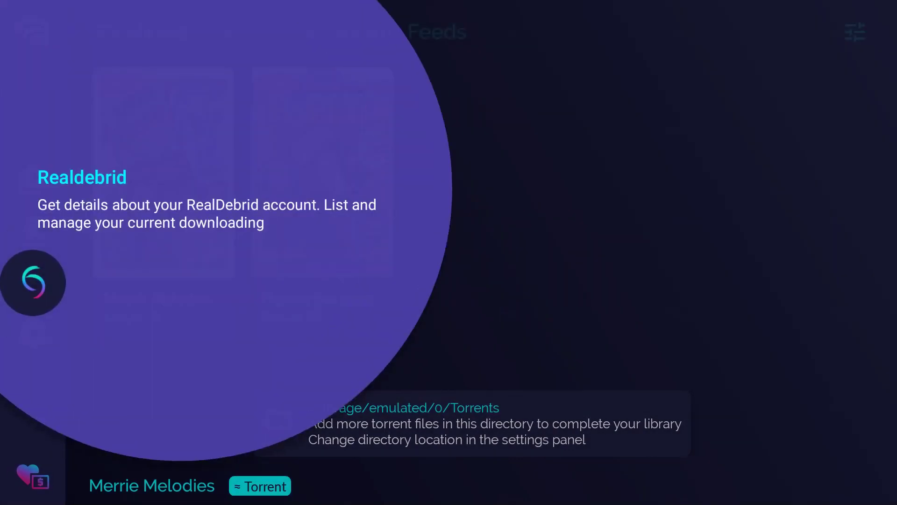
key("Return")
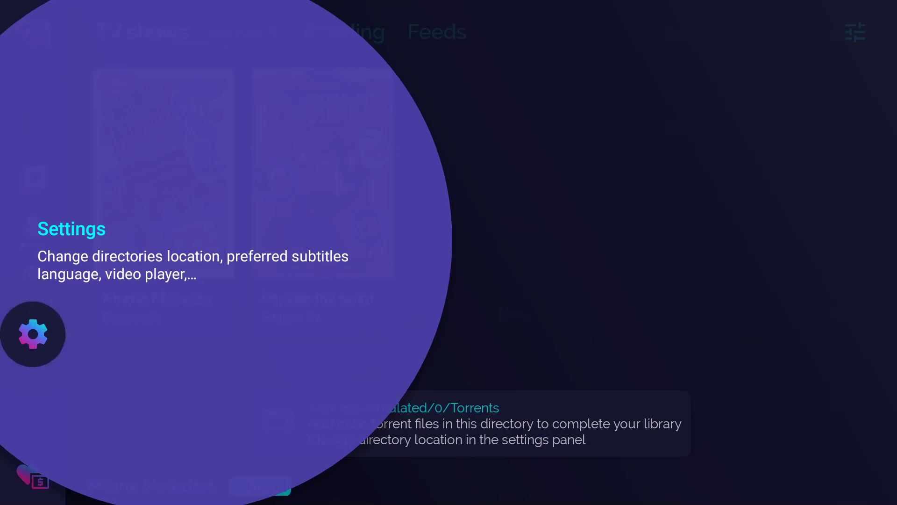
key("Return")
key("Right")
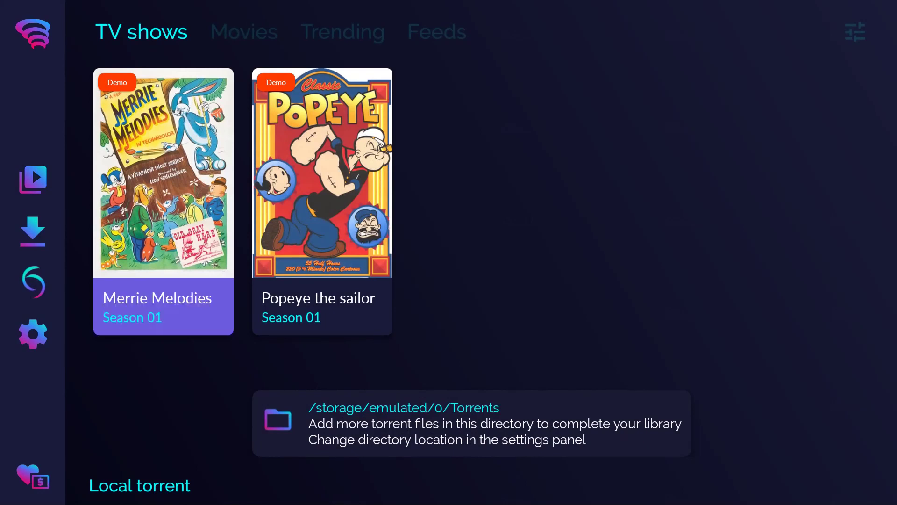
key("Right")
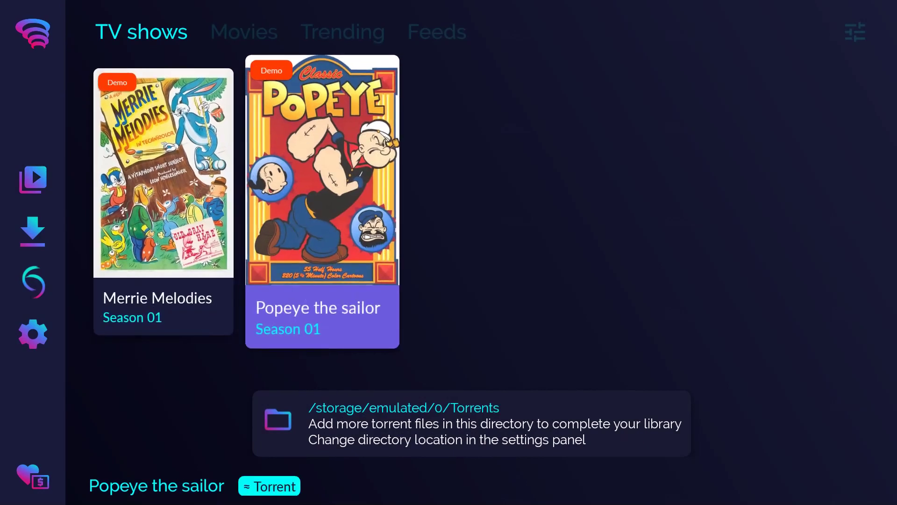
Switch to the Movies library and open the first Big Buck Bunny title
key("Left")
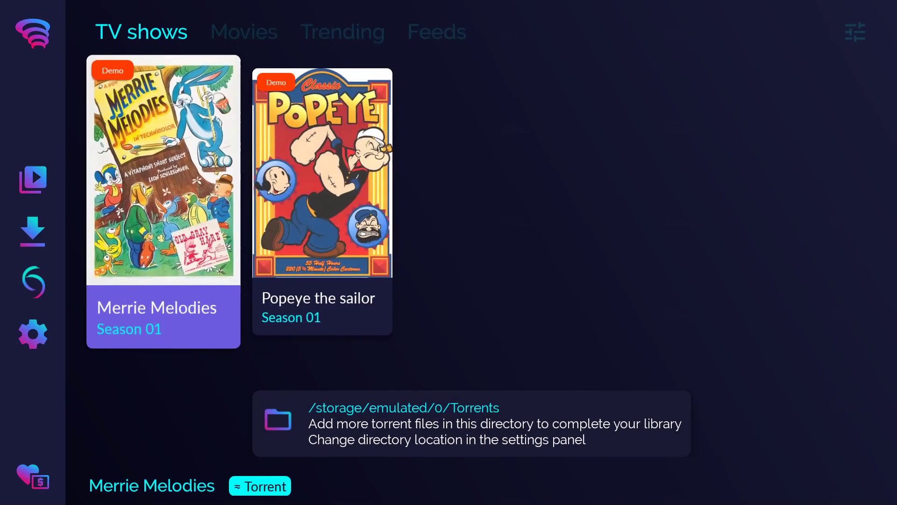
key("Up")
key("Right")
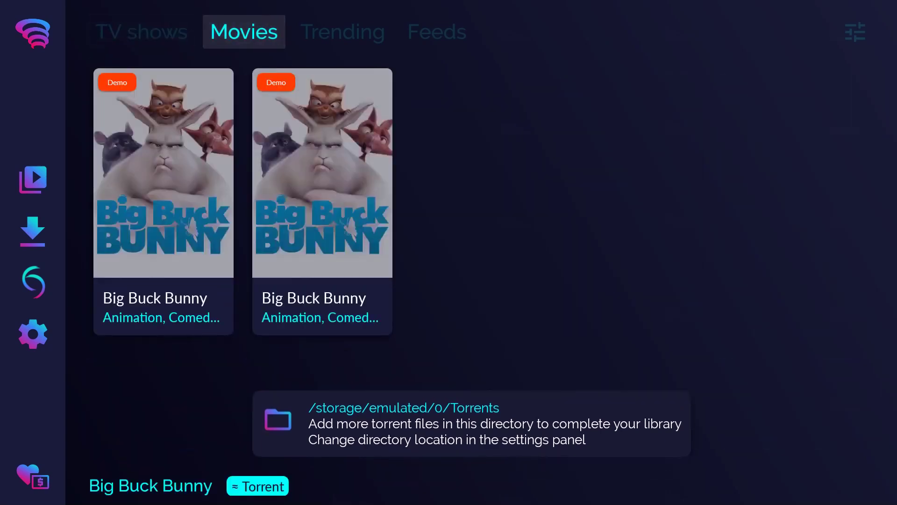
key("Down")
key("Left")
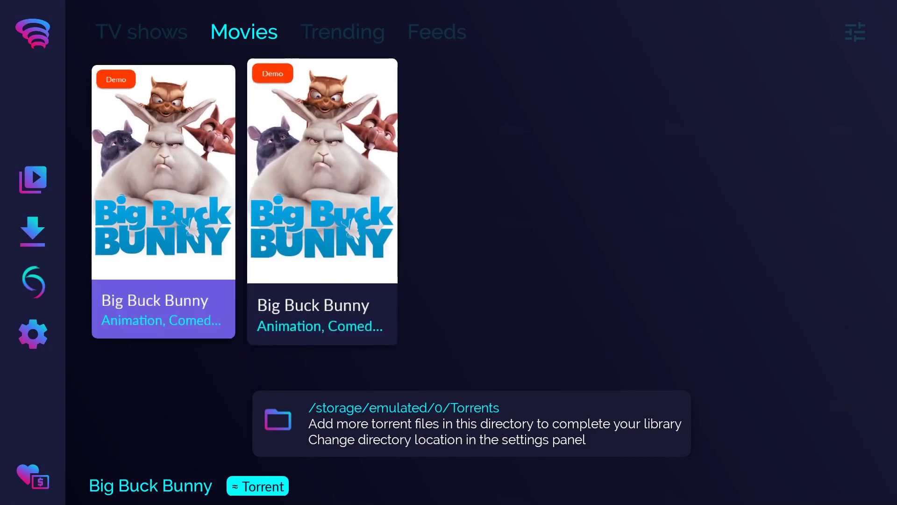
key("Return")
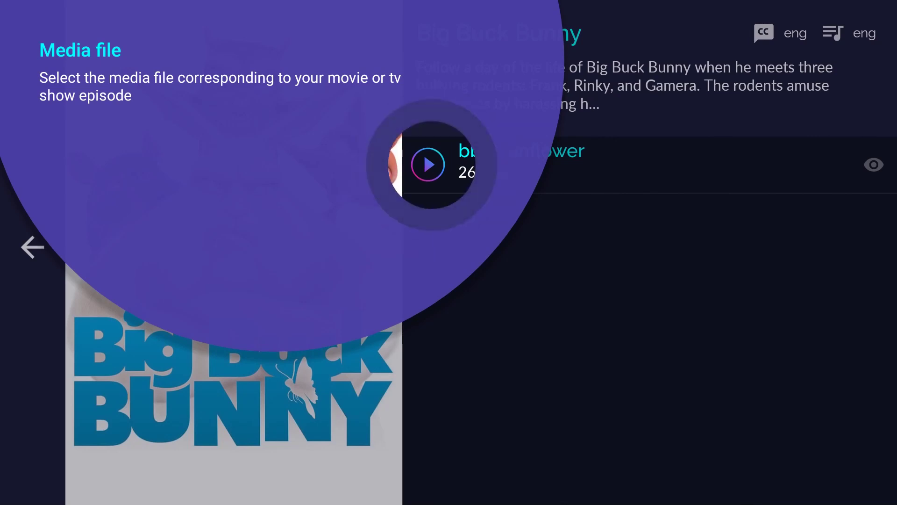
Dismiss the Media file, Preferred languages and Already watched tips
key("Return")
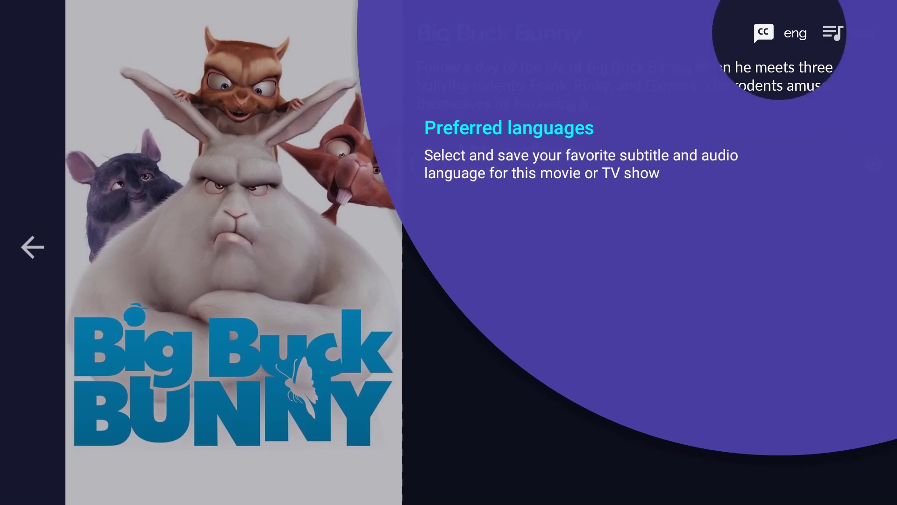
key("Return")
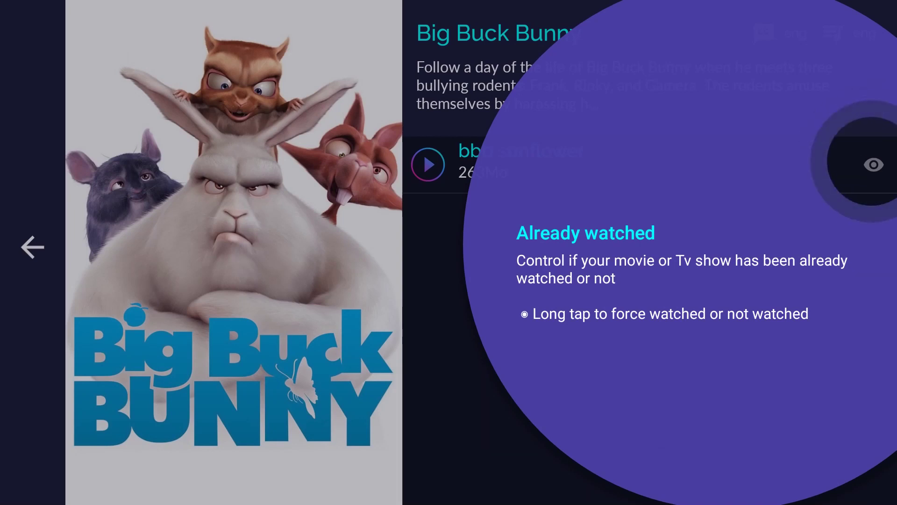
key("Return")
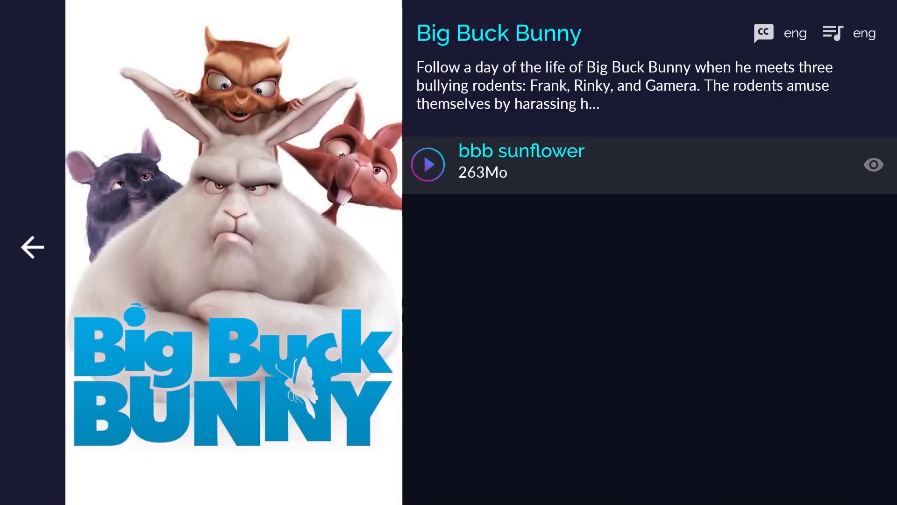
Stream the bbb sunflower file, dismissing the Play streaming URL and Accelerated download tips
key("Return")
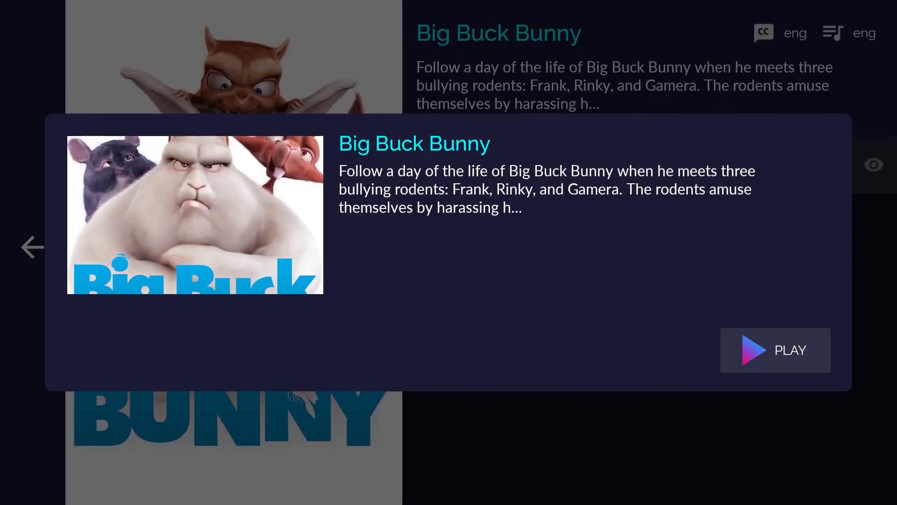
key("Return")
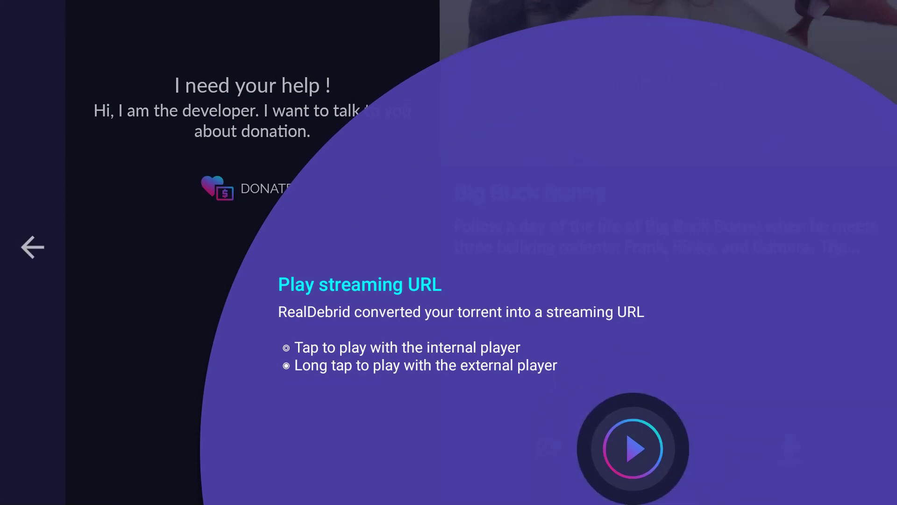
key("Return")
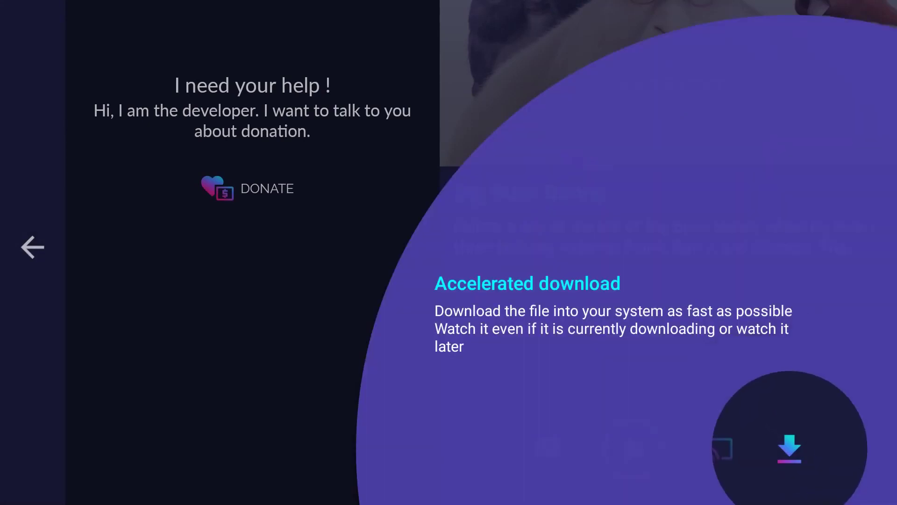
key("Return")
key("Right")
key("Right")
key("Right")
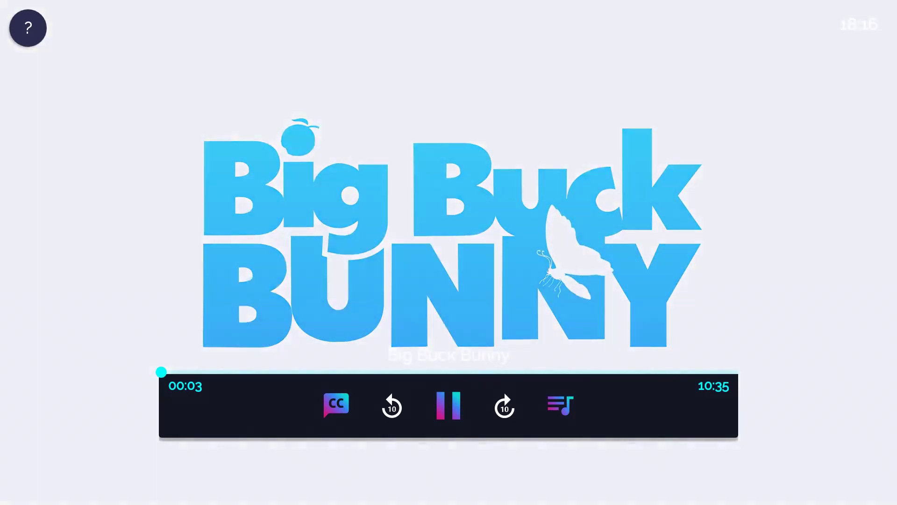
Close the Big Buck Bunny player to return to the Movies library
key("Escape")
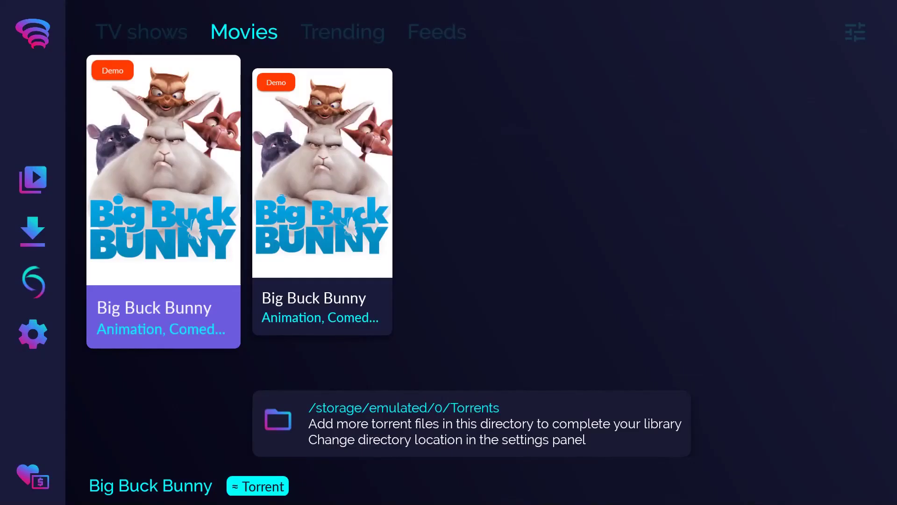
Open Trending, accept its disclaimer and dismiss the Movies and TV Show tip
key("Up")
key("Right")
key("Right")
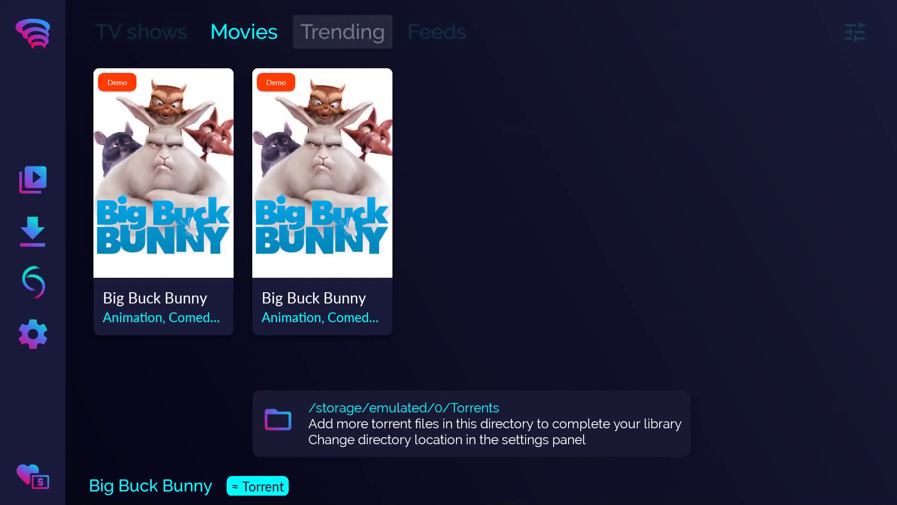
key("Return")
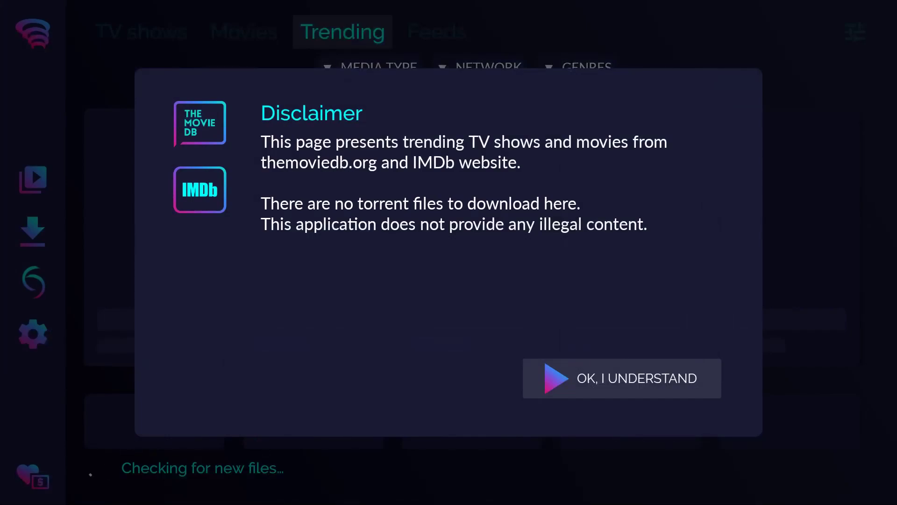
key("Return")
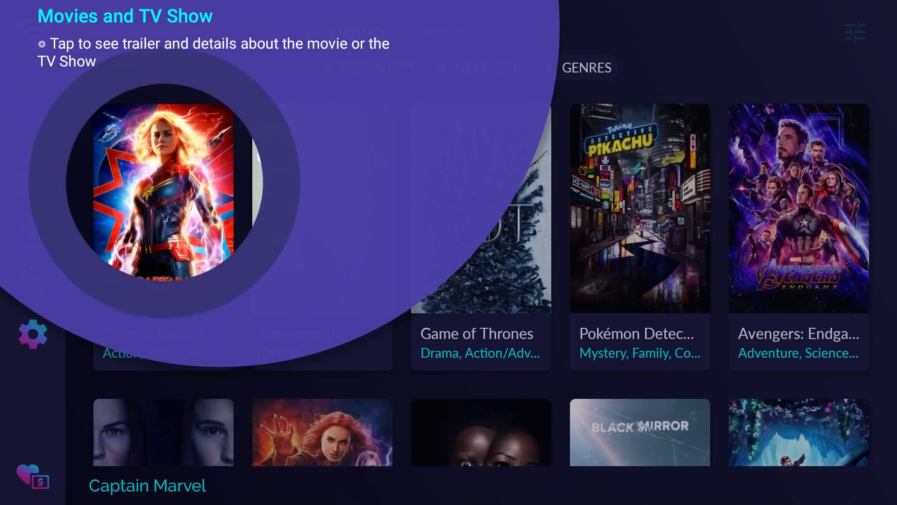
key("Return")
Open Captain Marvel's details page and dismiss the Provider tip
left_click(32, 179)
left_click(33, 230)
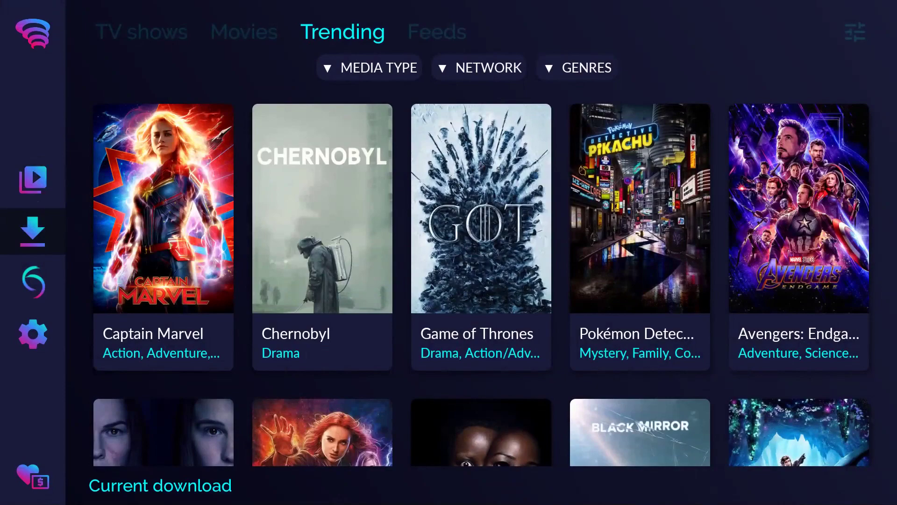
left_click(164, 210)
key("Return")
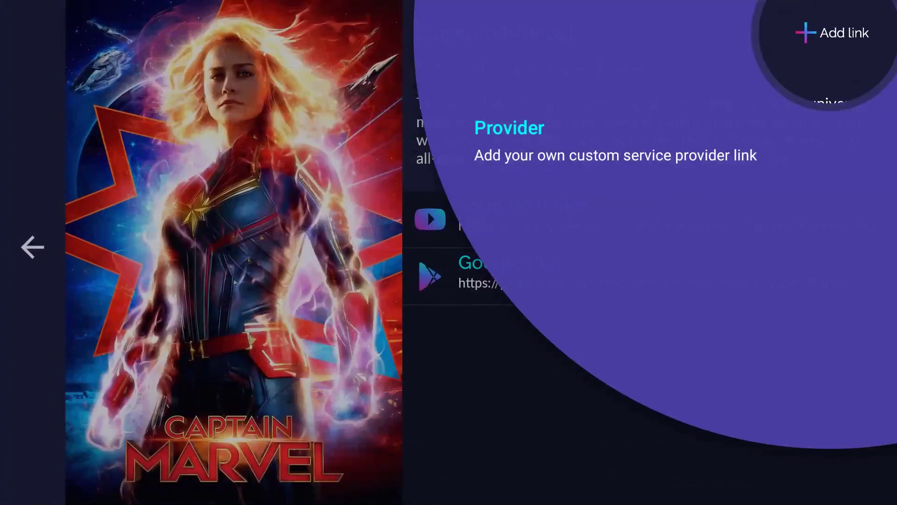
key("Return")
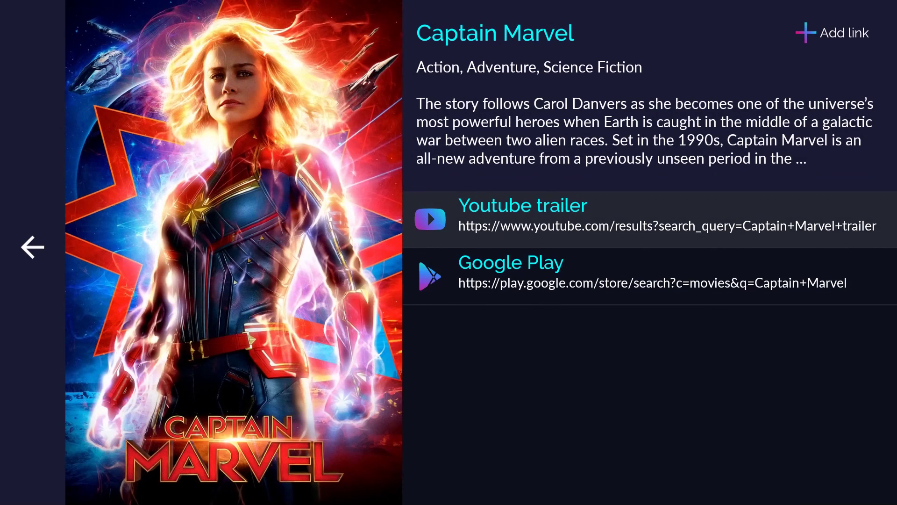
Go back to the Trending grid and move focus across Chernobyl to Game of Thrones
key("Down")
key("Left")
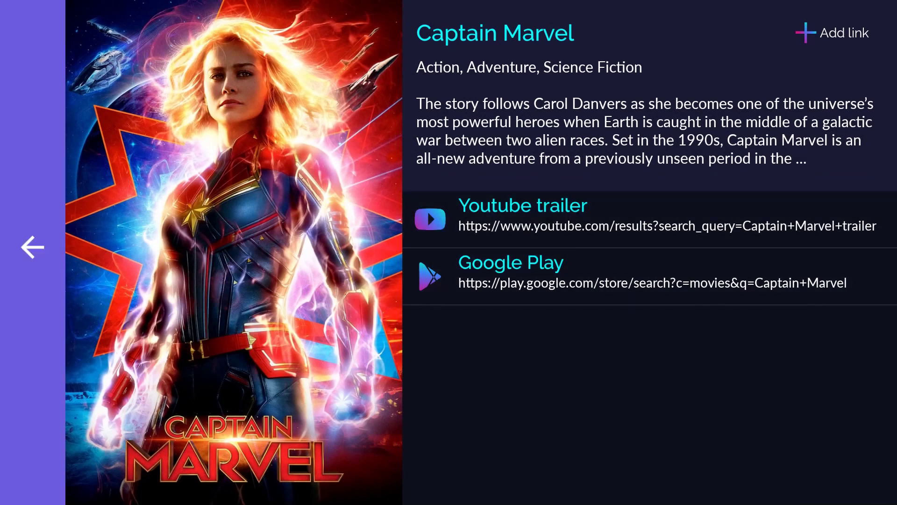
key("Return")
key("Right")
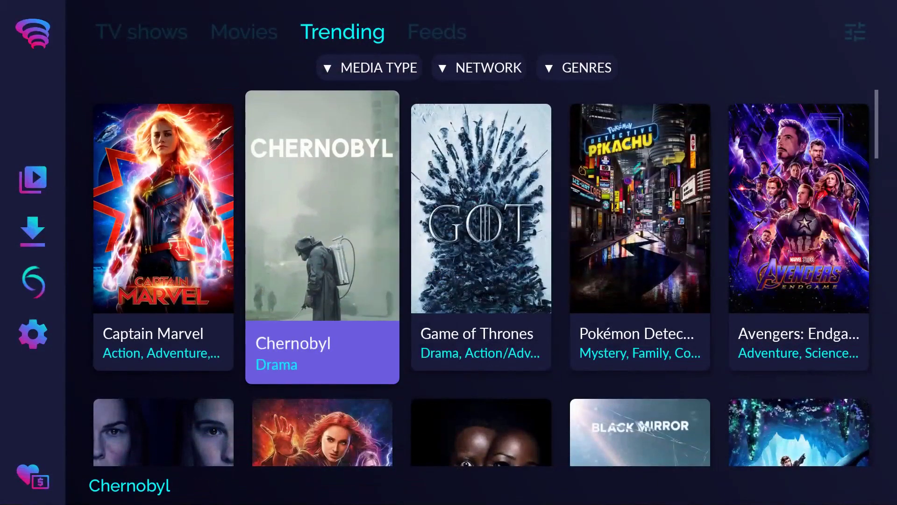
key("Right")
Set the Trending media type filter to TV shows
key("Up")
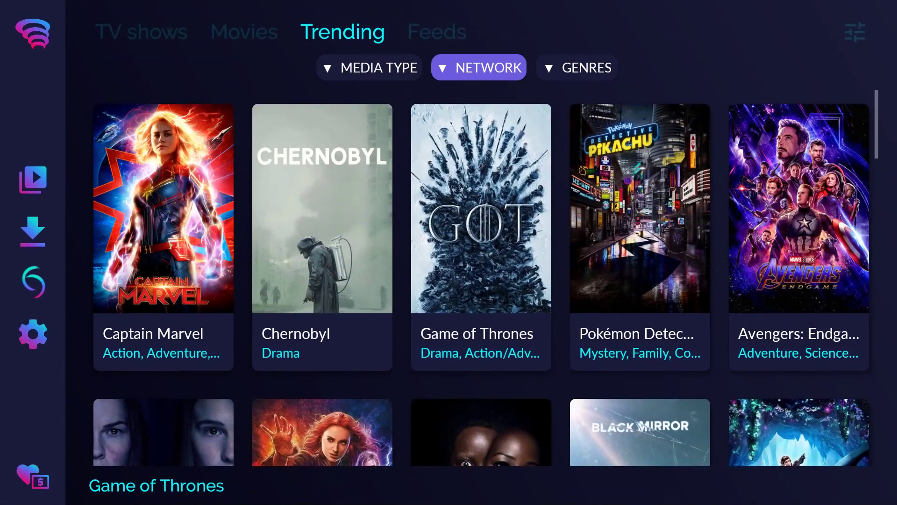
key("Return")
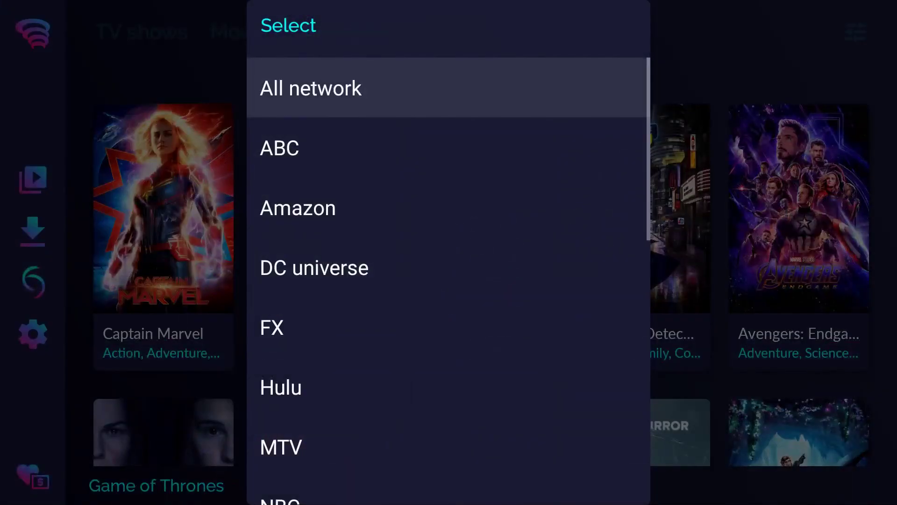
key("Escape")
key("Left")
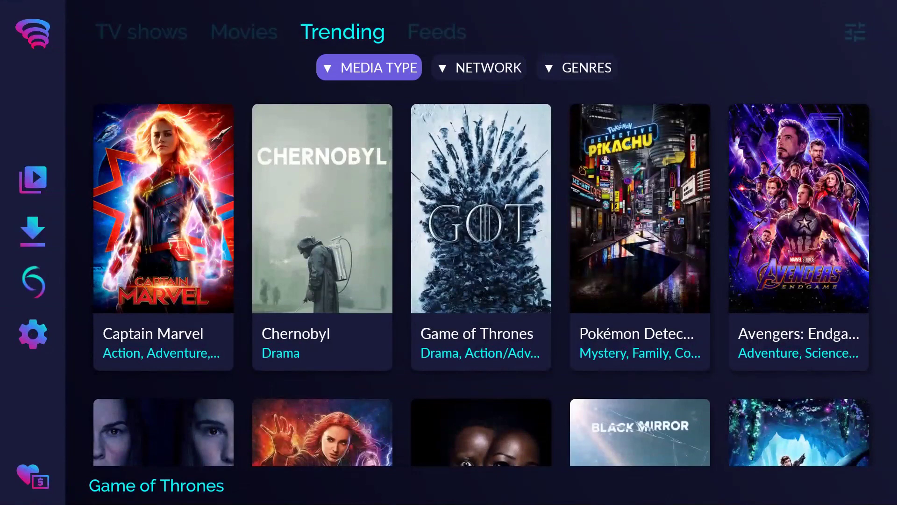
key("Return")
key("Down")
key("Down")
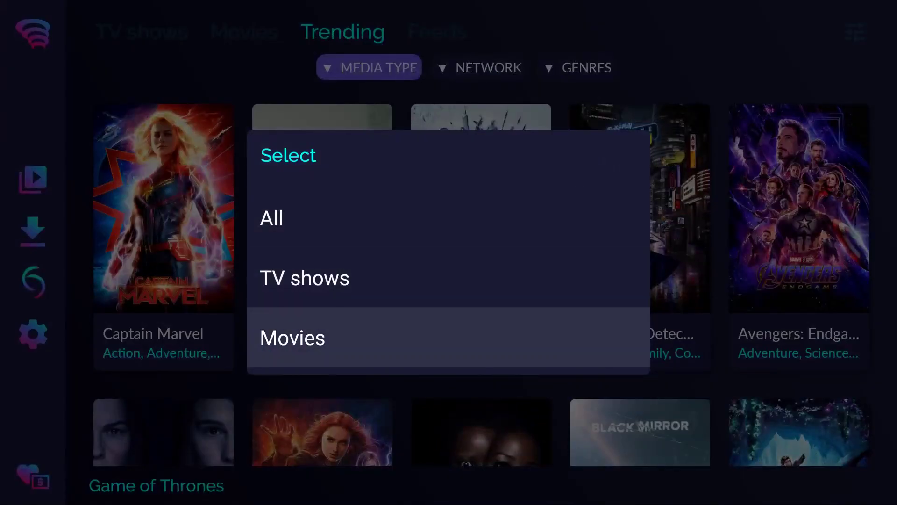
key("Up")
key("Return")
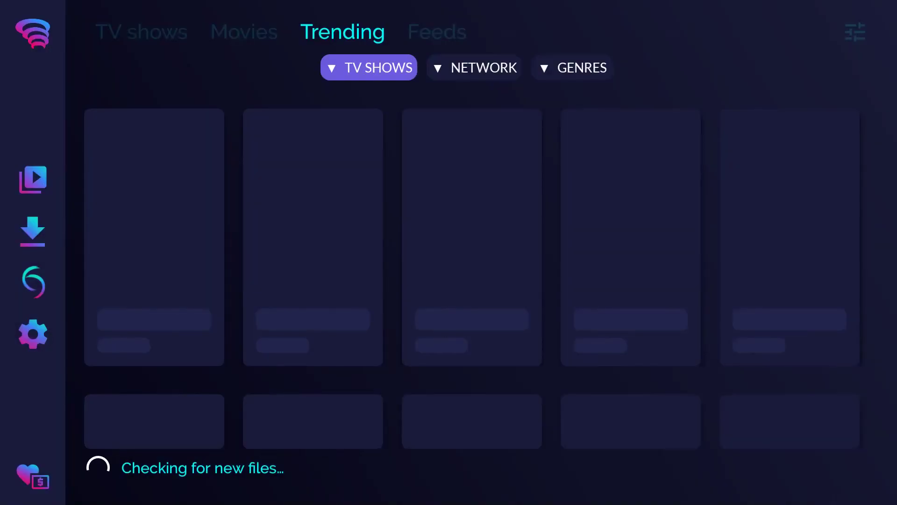
Set the Trending network filter to Netflix
key("Right")
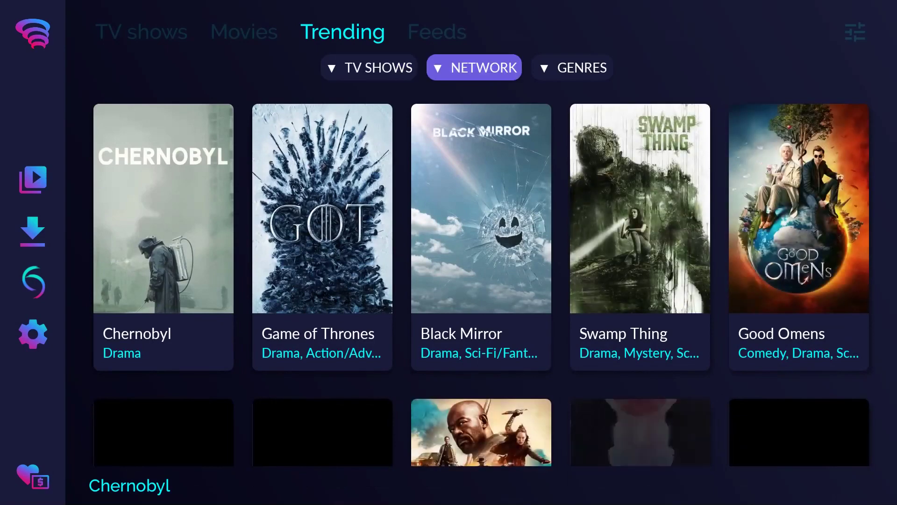
key("Return")
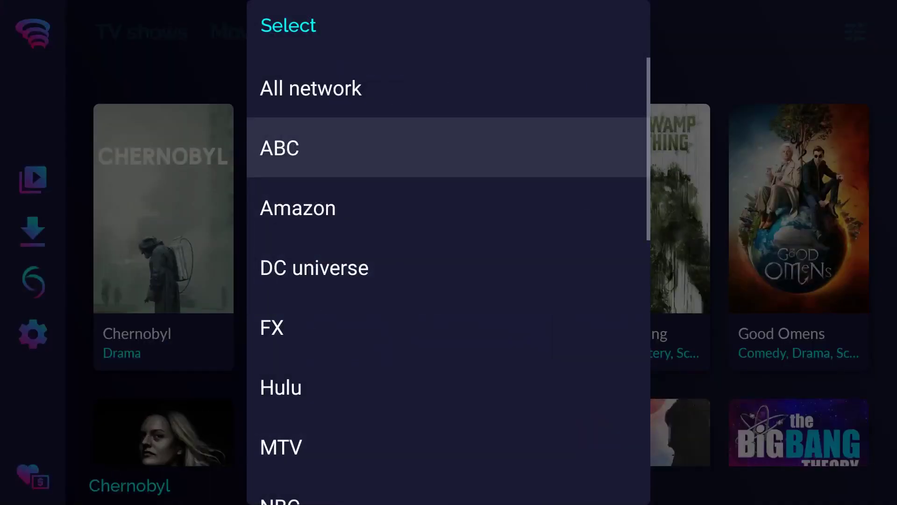
key("Down")
key("Down")
key("Down")
key("Down")
key("Down")
key("Down")
key("Down")
key("Down")
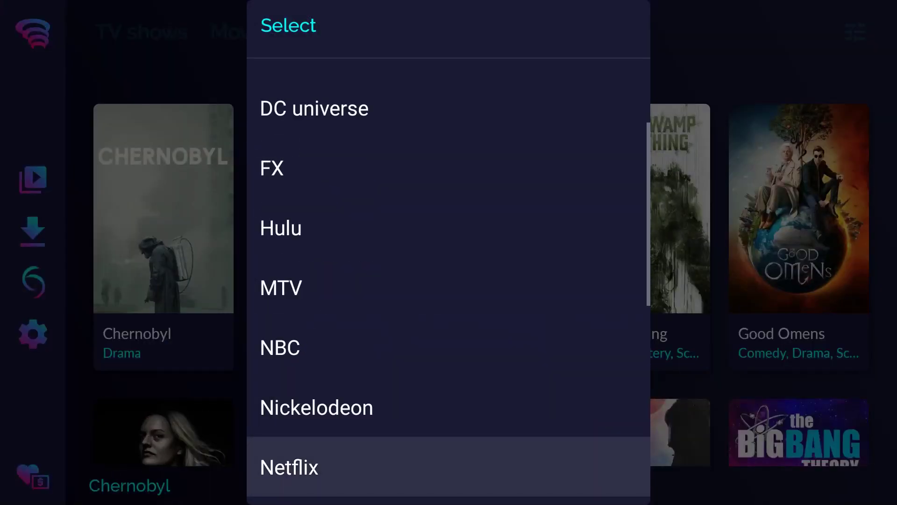
key("Return")
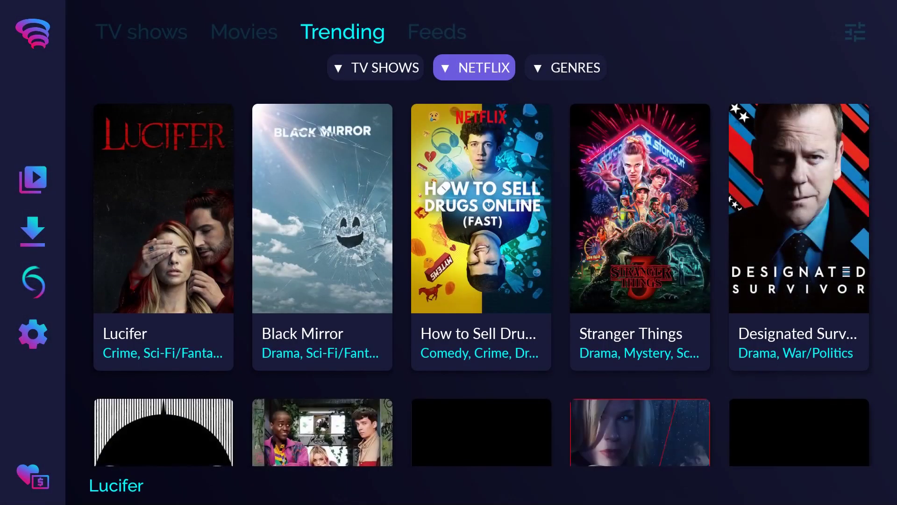
Switch from Trending to the Feeds page with the Public domain torrents feed
key("Up")
key("Right")
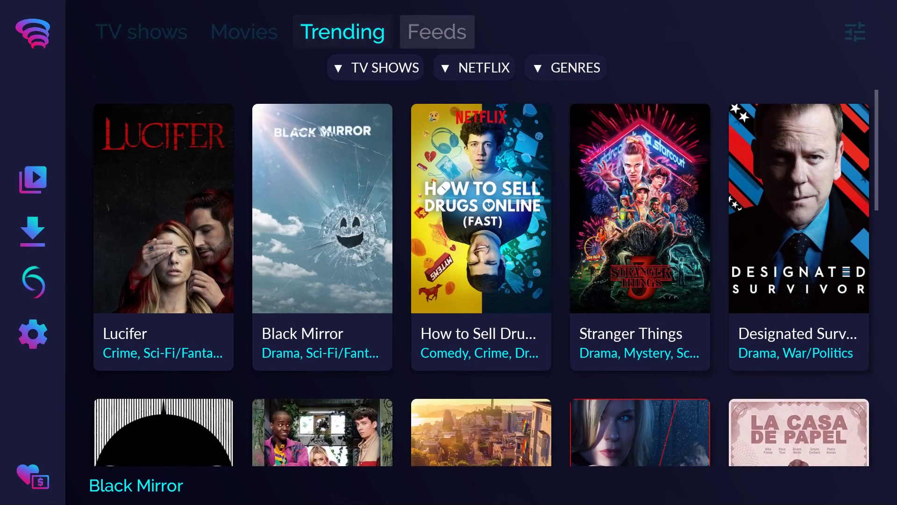